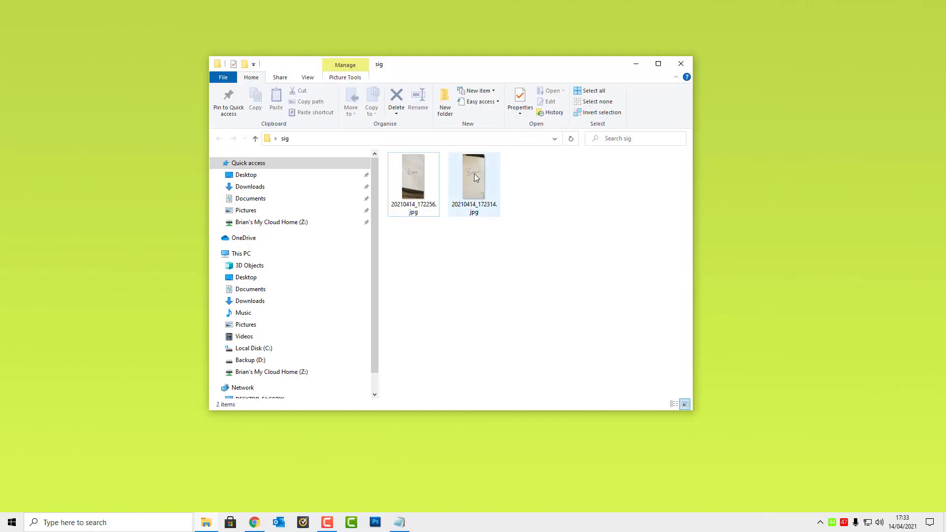
- Open 20210414_172314.jpg from the sig folder in the Photos viewer
double_click(474, 173)
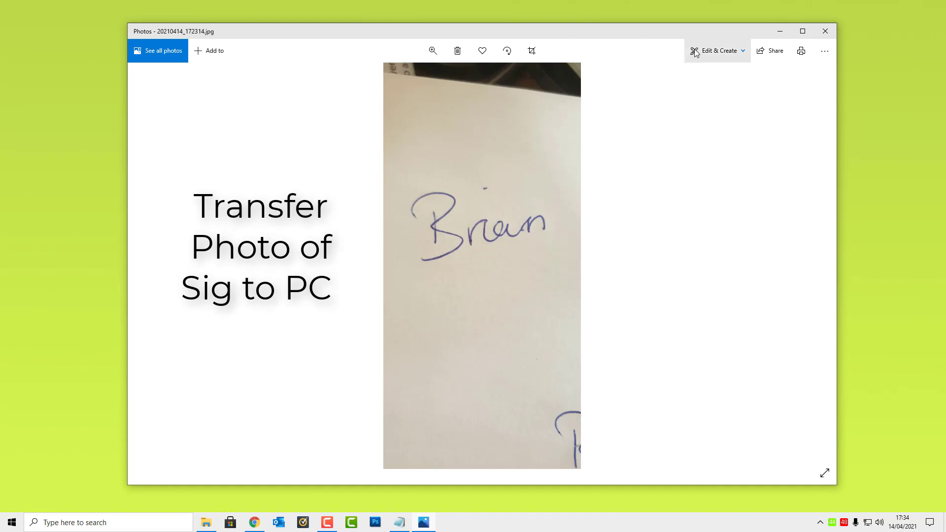
- Crop the photo's top and bottom edges tightly to the handwriting, then choose Save a copy
left_click(717, 51)
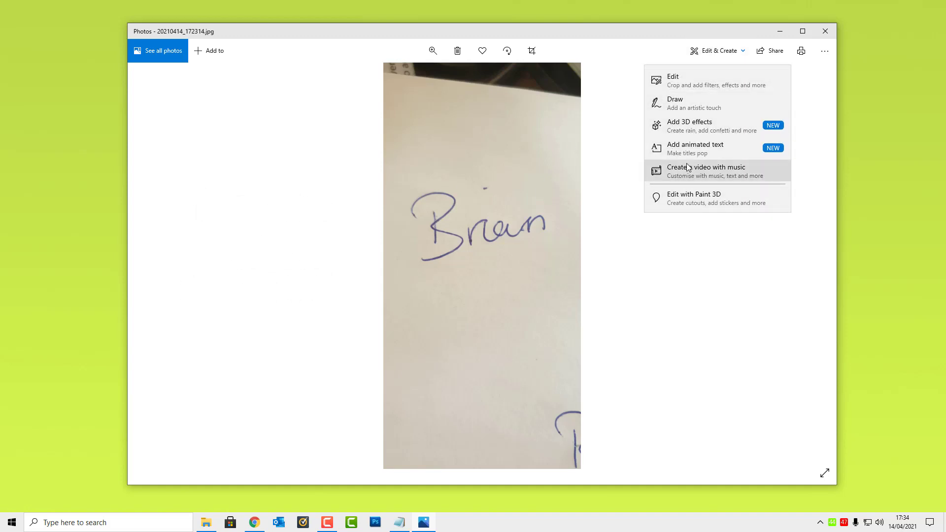
left_click(675, 79)
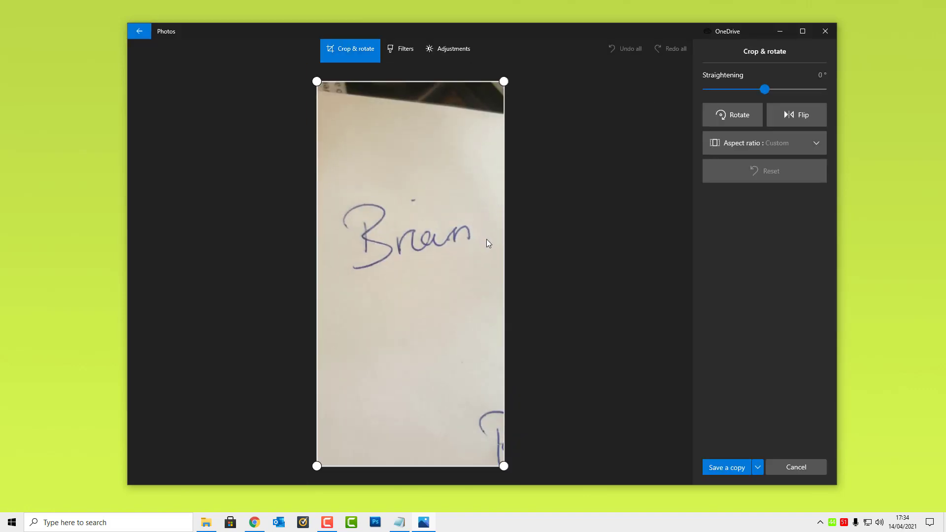
left_click_drag(428, 81, 424, 178)
left_click_drag(415, 468, 416, 250)
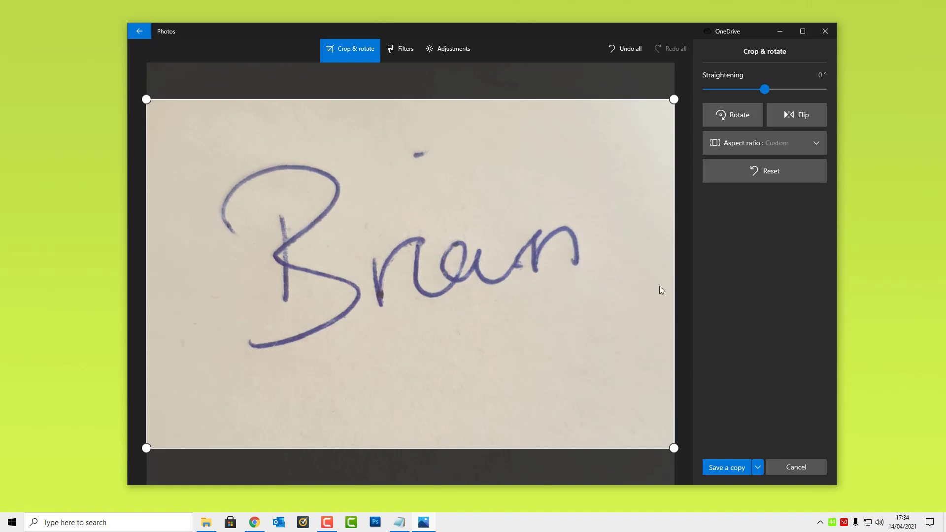
left_click(726, 468)
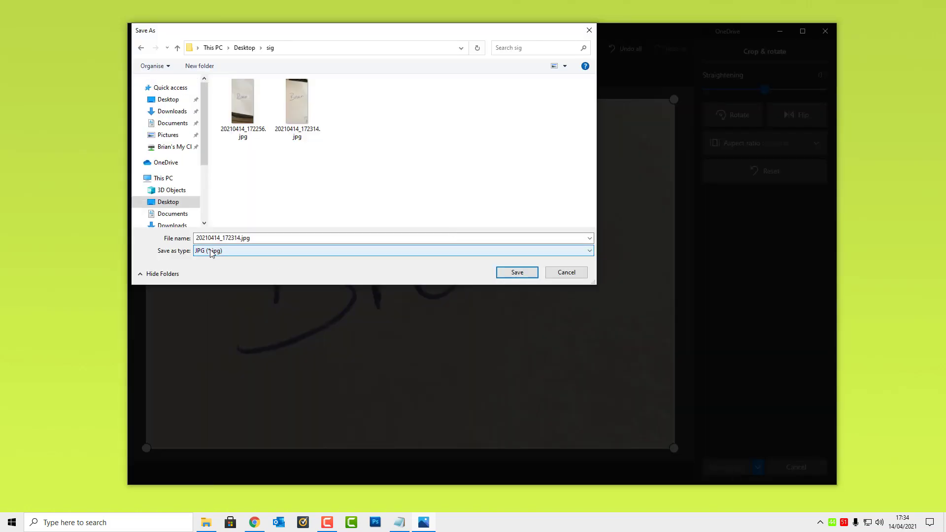
- Save the cropped copy as sig.jpg in the sig folder
left_click_drag(241, 237, 193, 239)
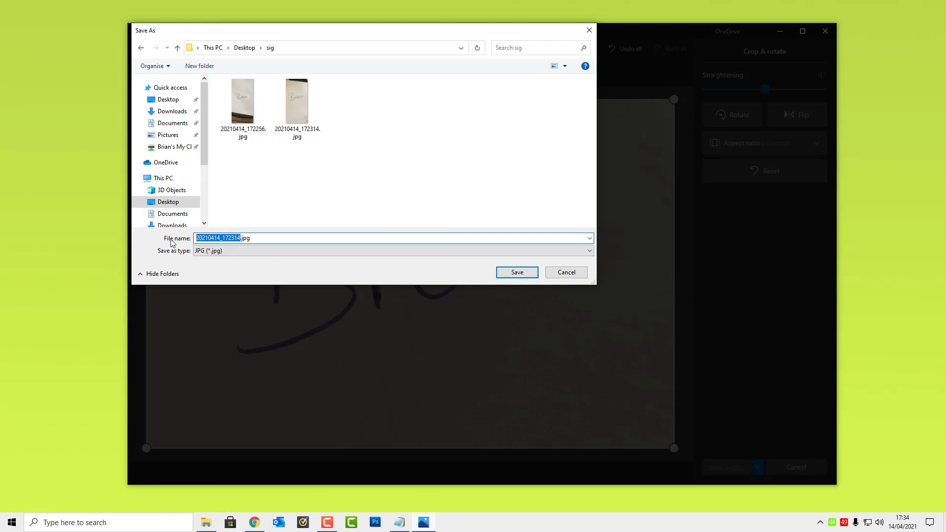
type("sig")
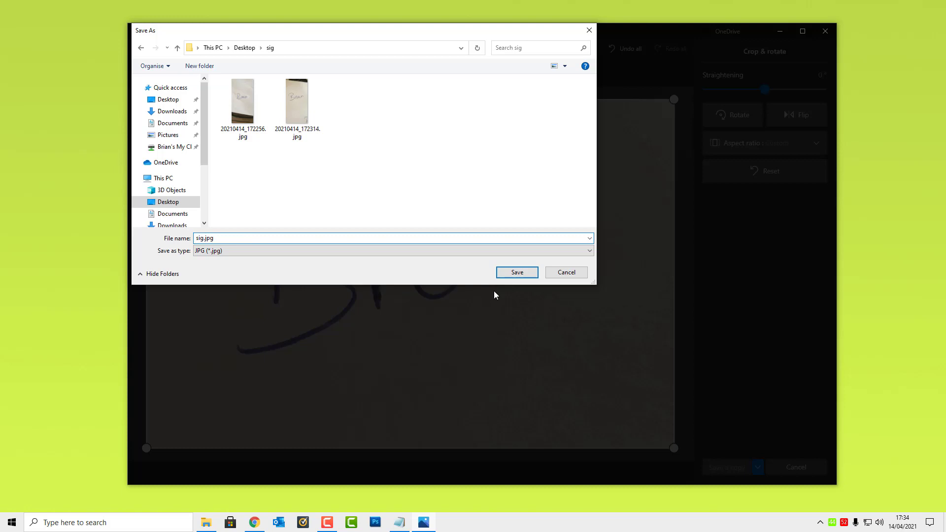
left_click(518, 273)
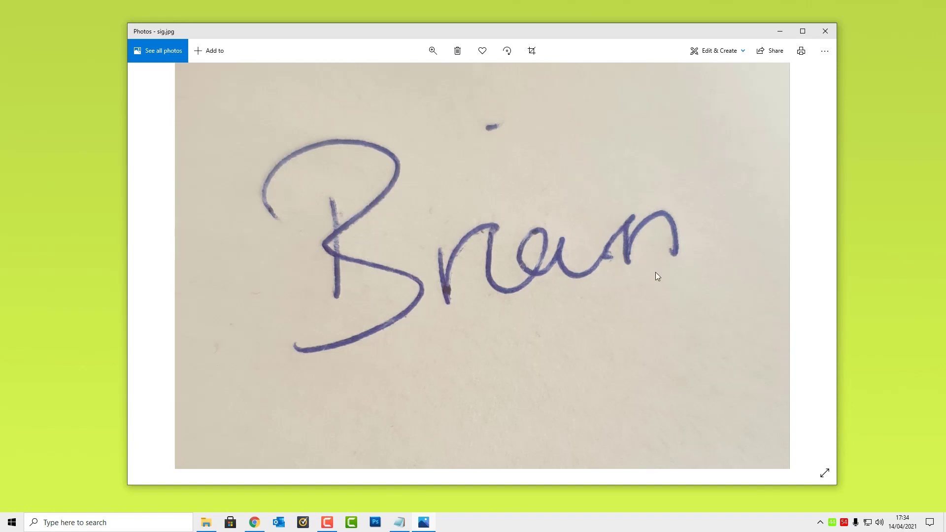
- Close Photos, reopen sig.jpg to check the crop, then close it and minimise the sig folder
left_click(826, 31)
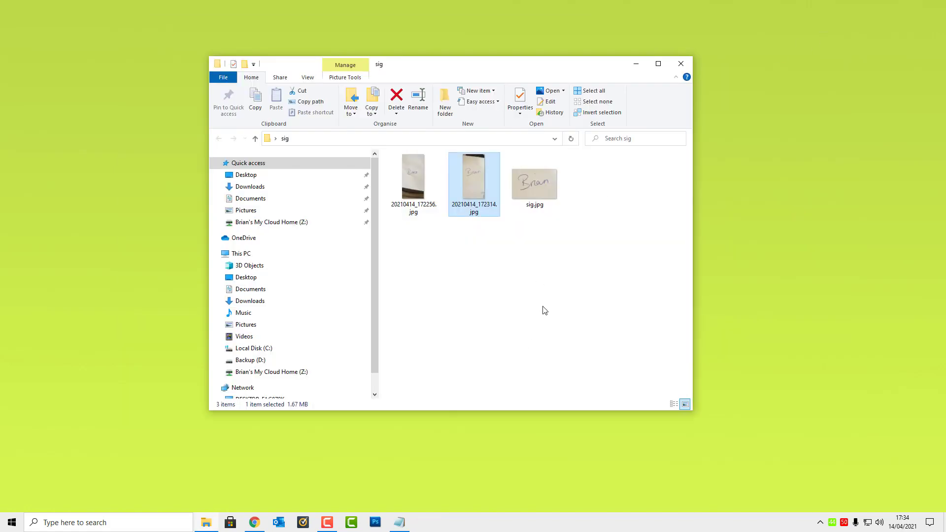
double_click(539, 190)
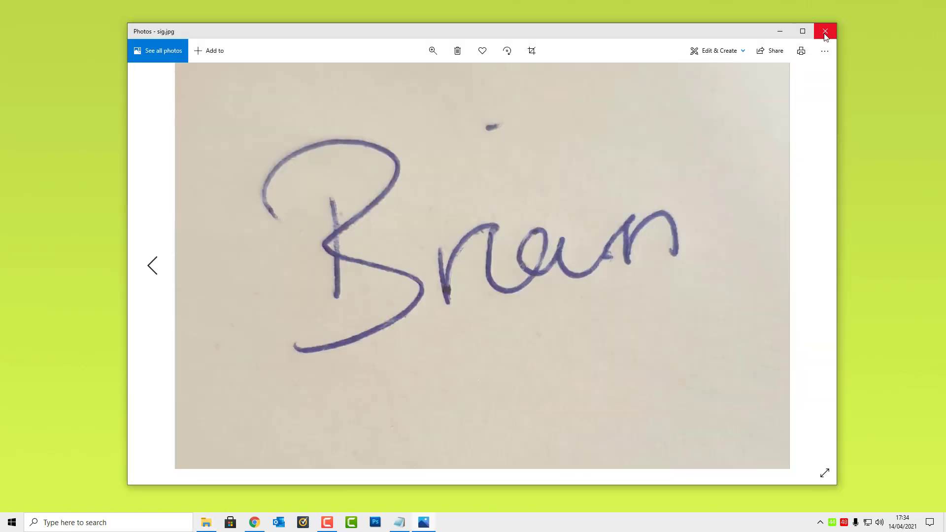
left_click(825, 31)
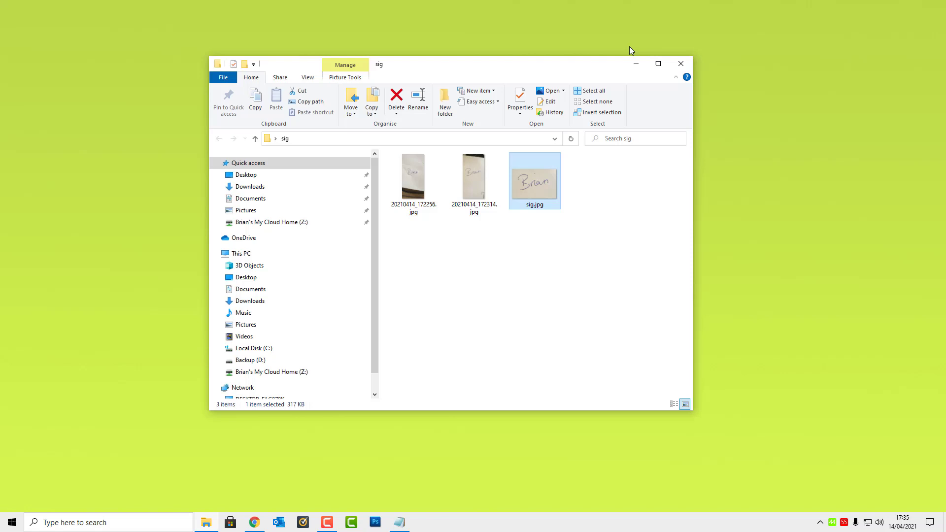
left_click(636, 64)
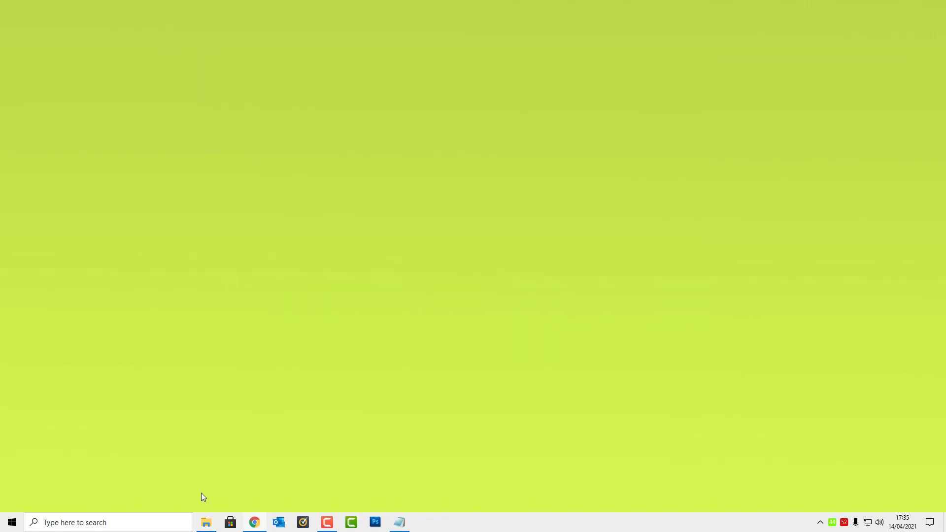
- Search Windows for 'word' and launch Microsoft Word from the results
left_click(53, 523)
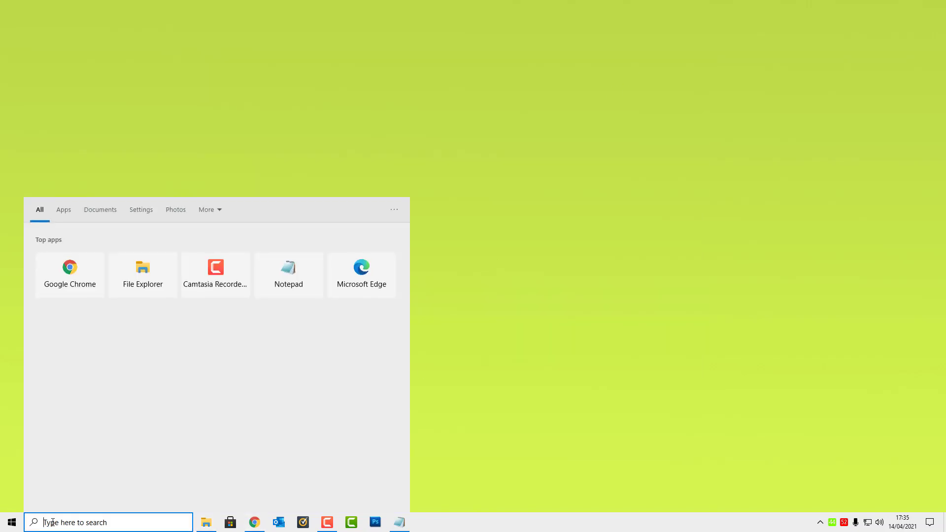
type("word")
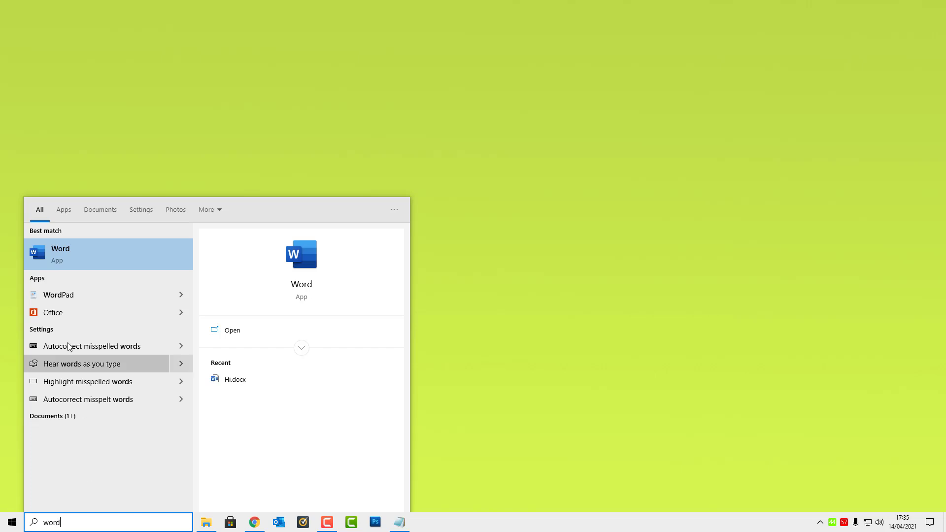
left_click(90, 254)
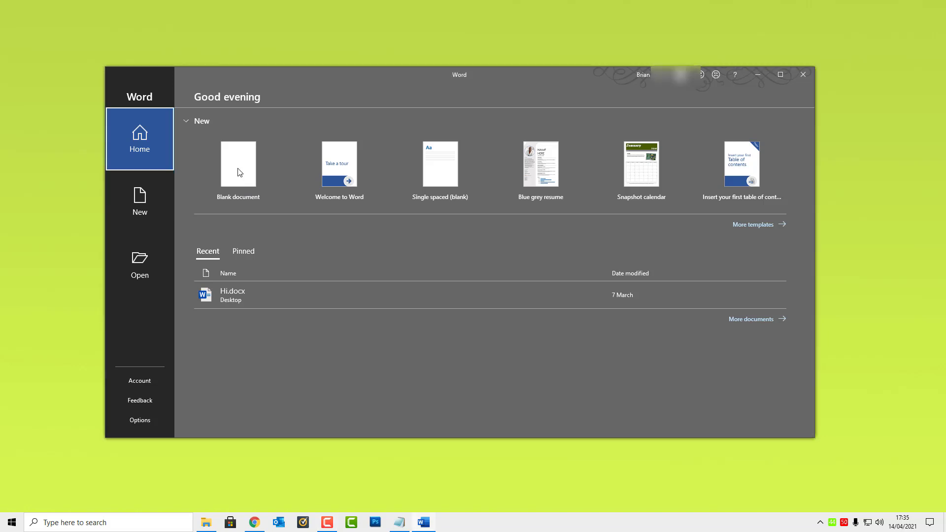
- Create a blank document and pick sig.jpg from the sig folder via Insert > Pictures > This Device
left_click(238, 172)
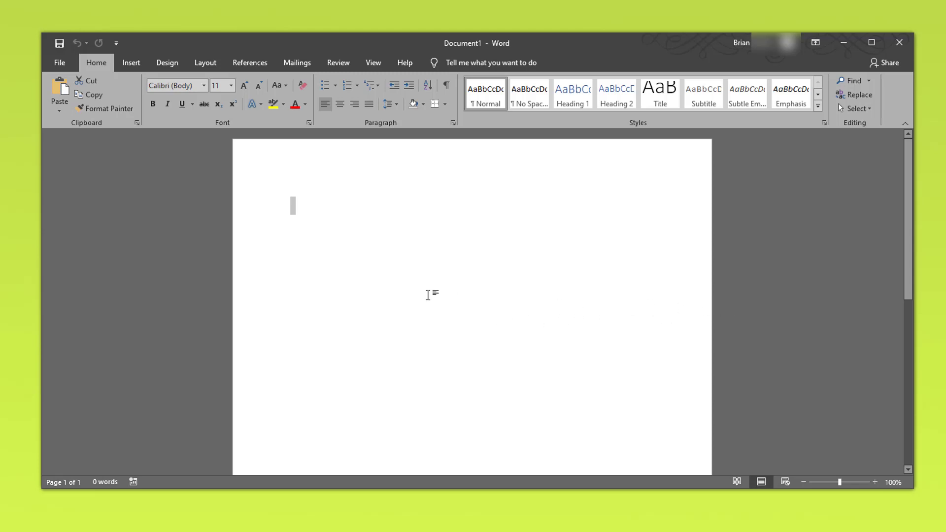
left_click(138, 65)
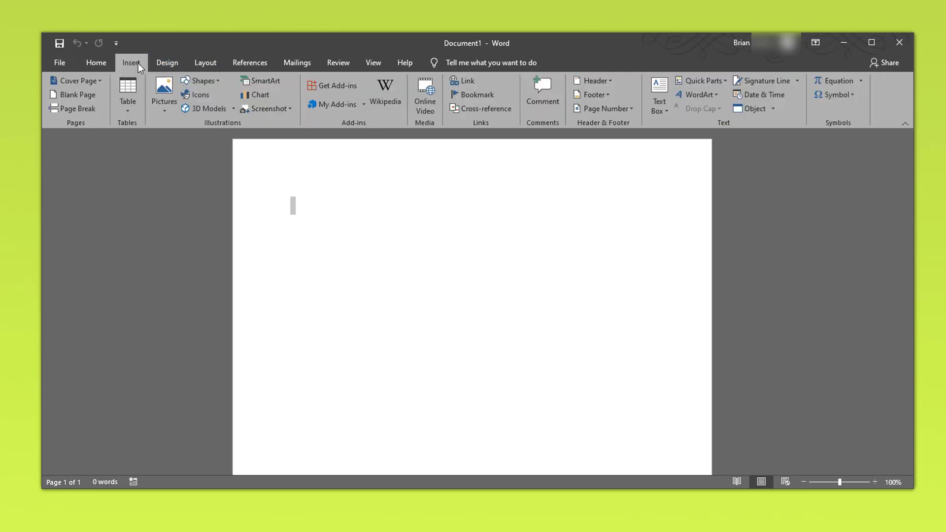
left_click(166, 96)
left_click(191, 139)
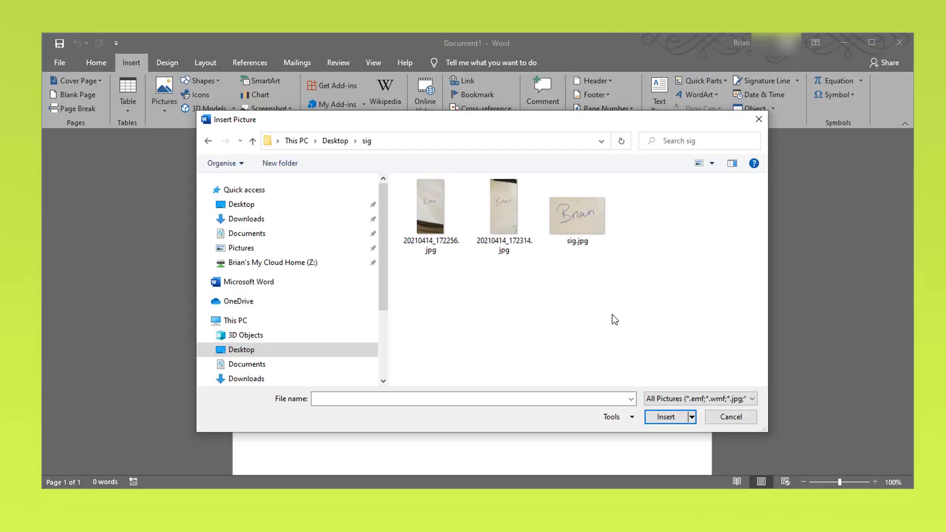
left_click(577, 222)
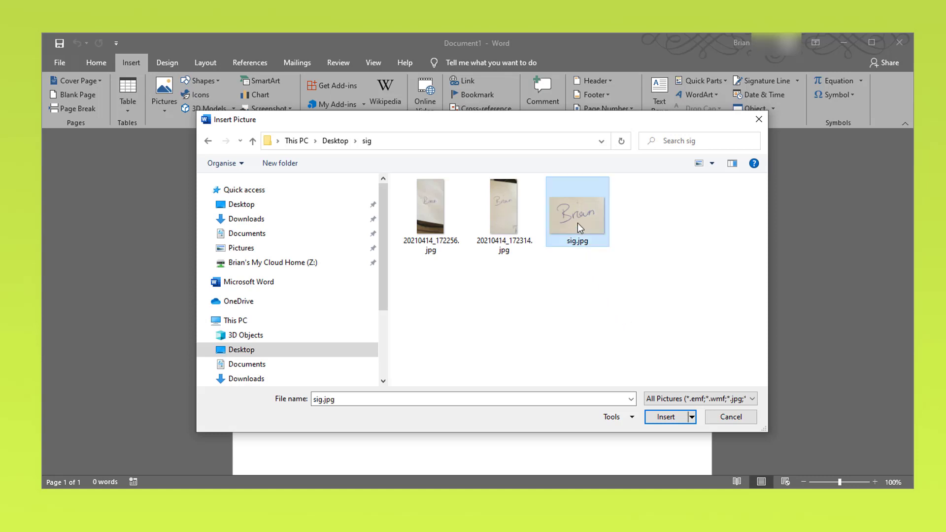
- Insert sig.jpg into the blank document
left_click(660, 418)
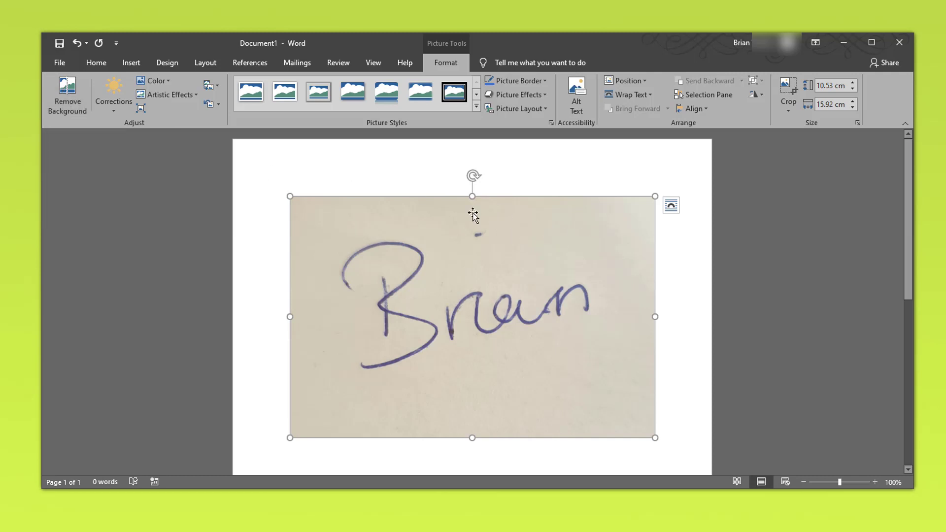
- Undo the automatic background removal that erased most of the signature, and restart Remove Background
left_click(69, 104)
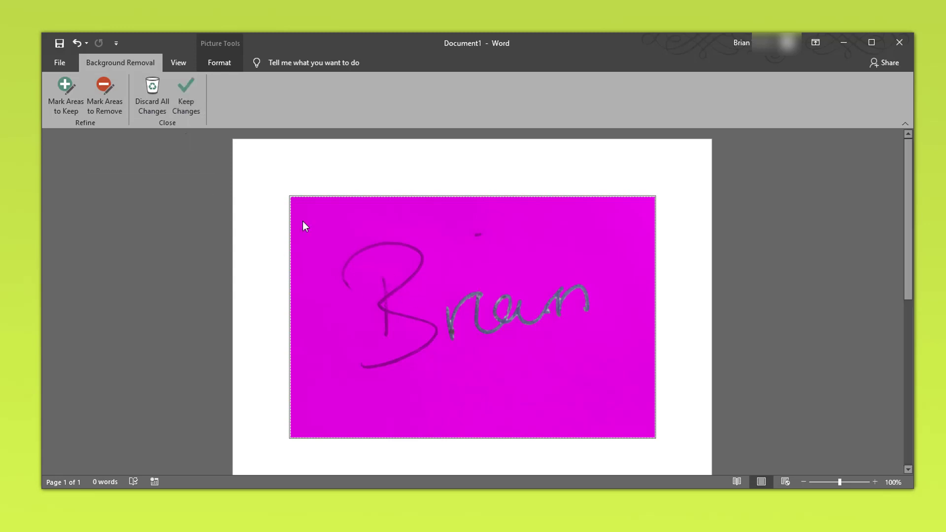
left_click(187, 94)
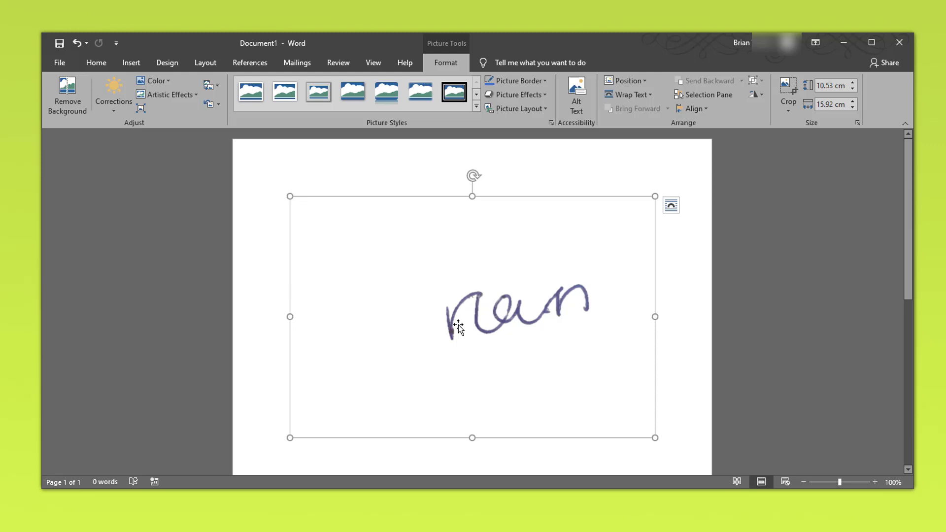
left_click(76, 43)
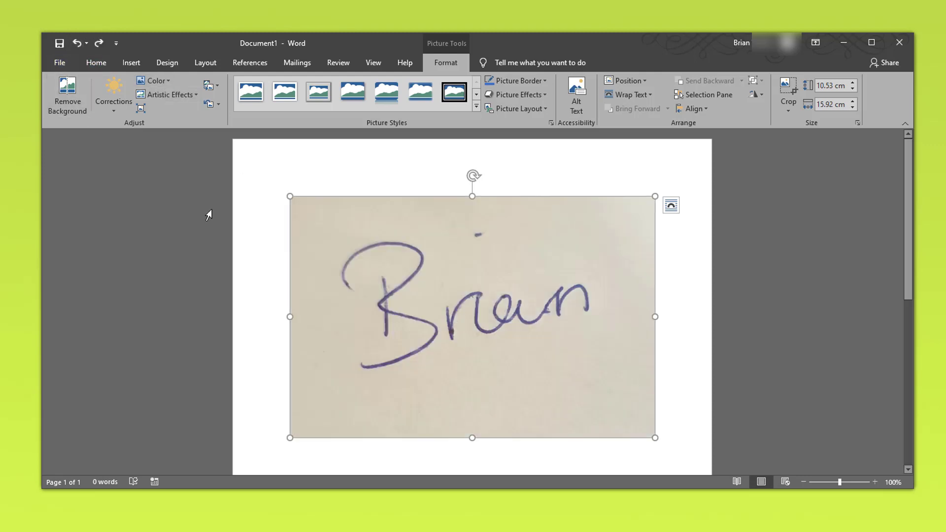
left_click(75, 101)
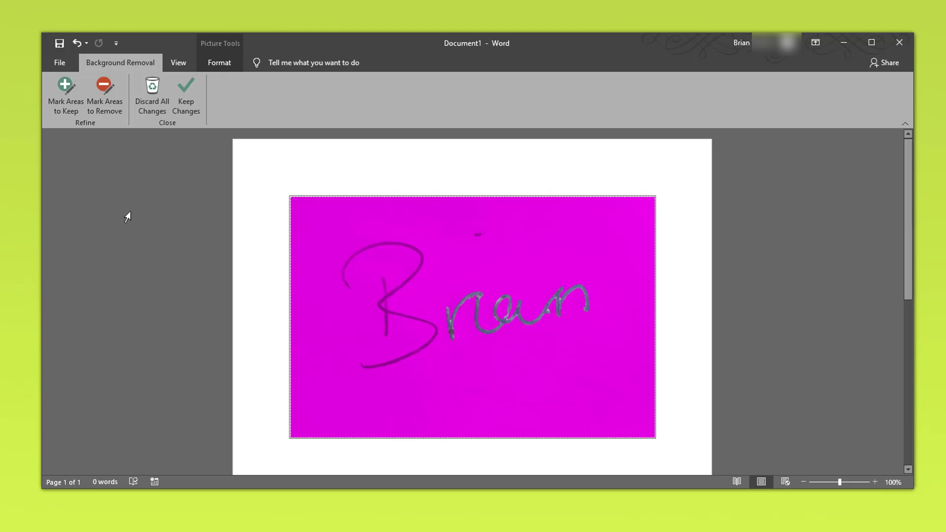
- Mark the B stroke and the dot over the i as areas to keep, then keep changes
left_click(66, 94)
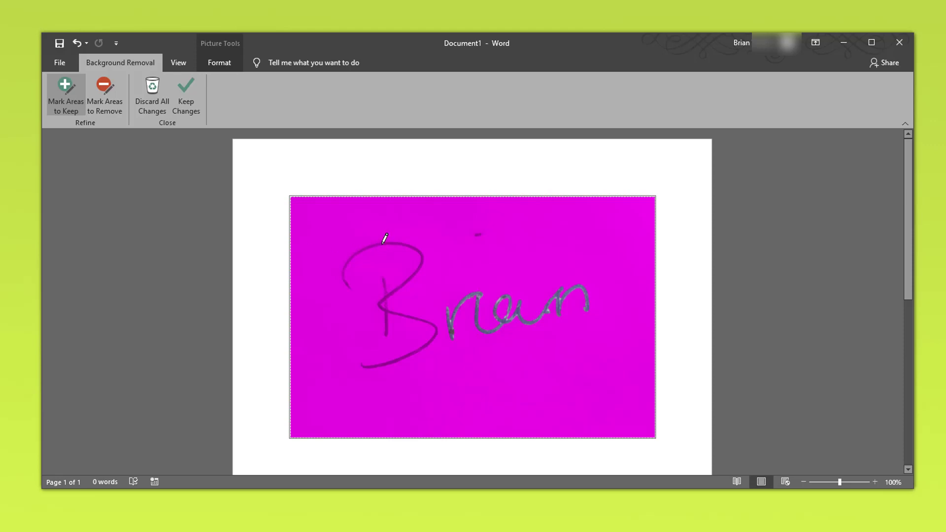
left_click(384, 243)
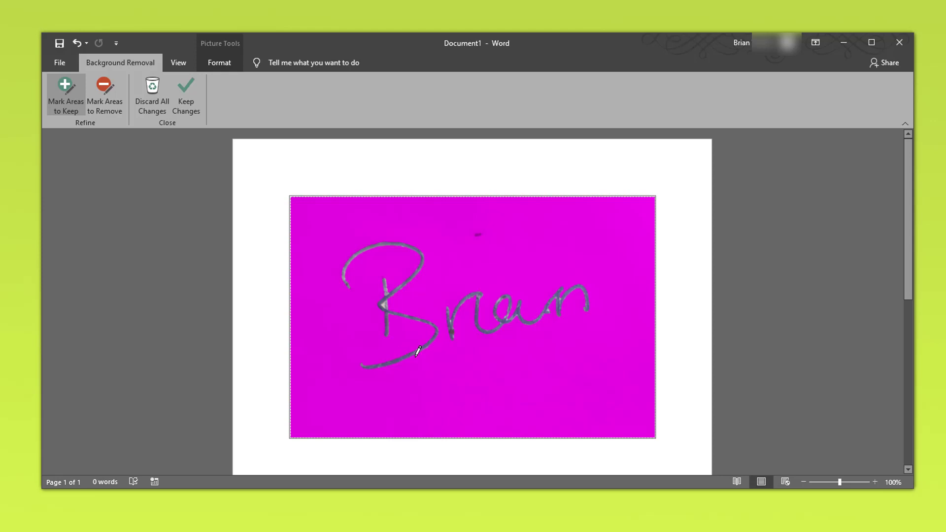
left_click(478, 235)
left_click(184, 98)
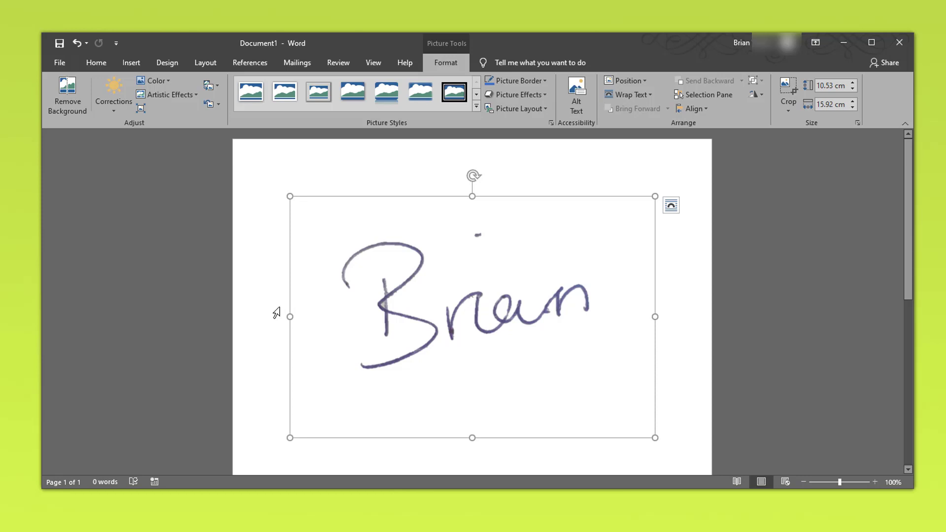
left_click(264, 311)
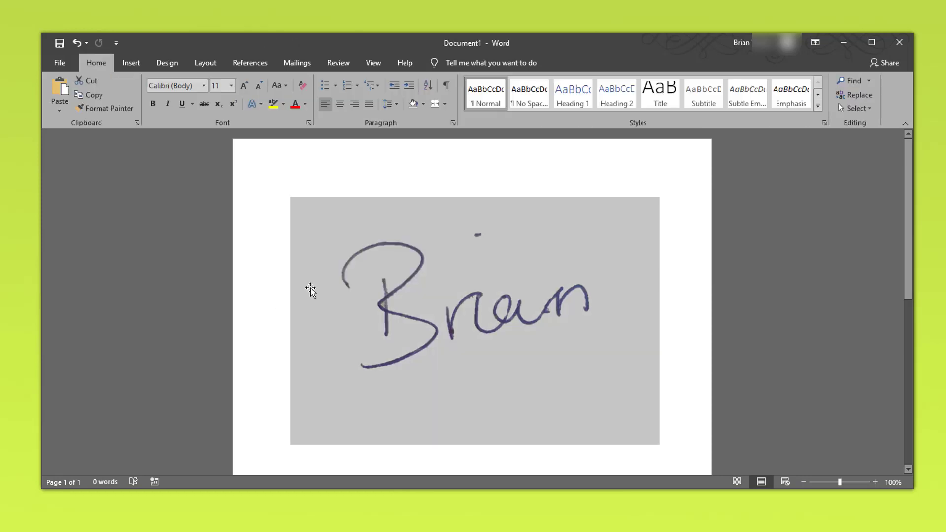
left_click(625, 278)
left_click(676, 282)
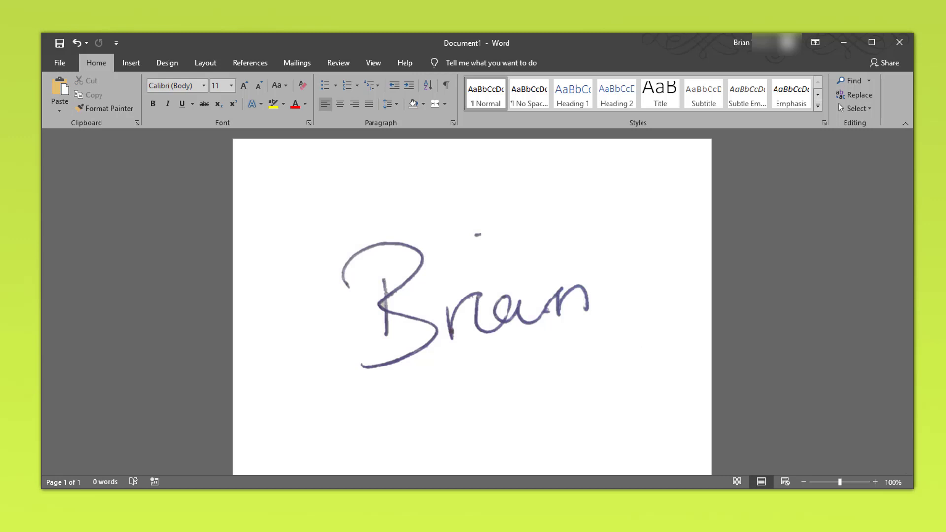
- Preview Home shading colours without applying one, then open the signature picture's formatting options
left_click(651, 432)
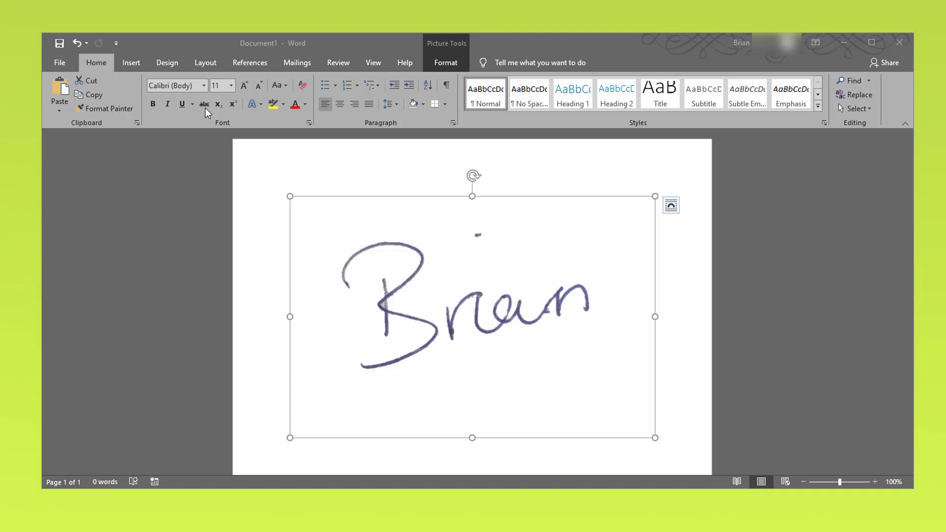
left_click(422, 104)
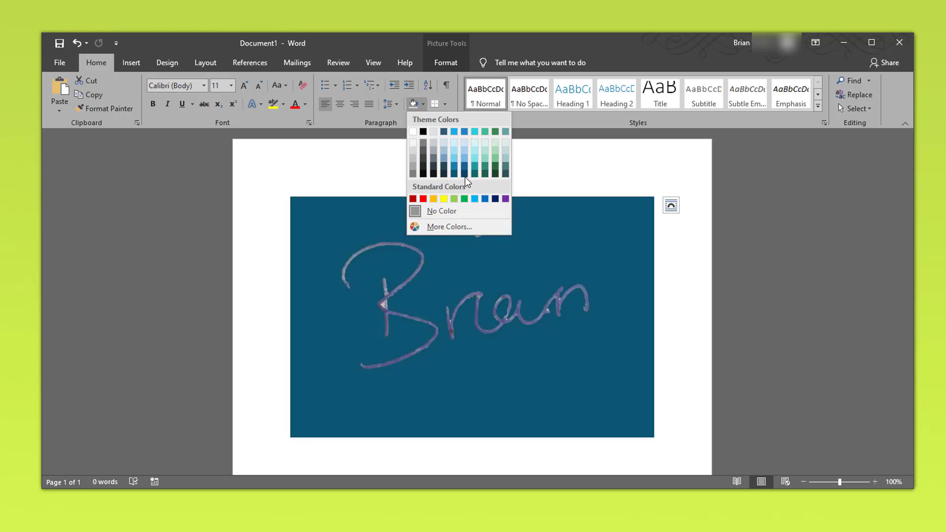
left_click(289, 169)
double_click(407, 327)
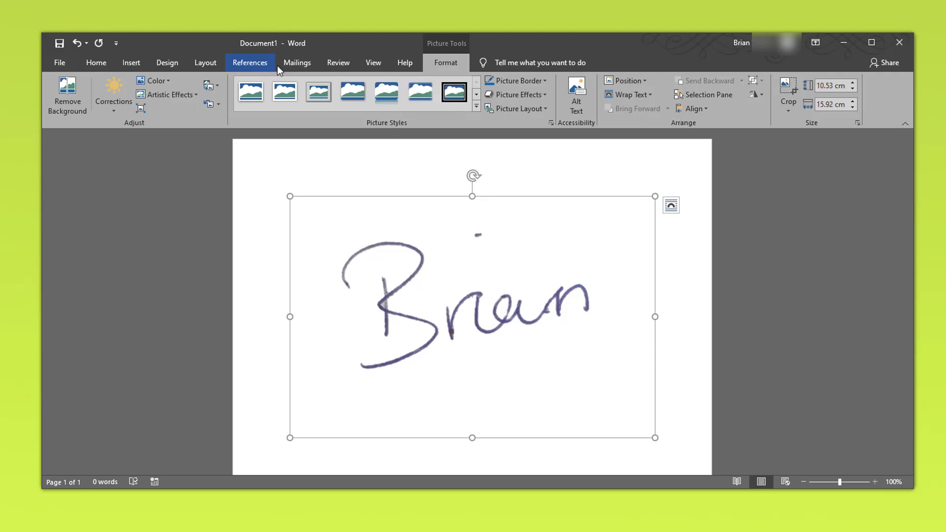
- Open the Corrections gallery of Sharpen/Soften and Brightness/Contrast presets for the signature picture
scroll(265, 66, "up", 8)
left_click(446, 63)
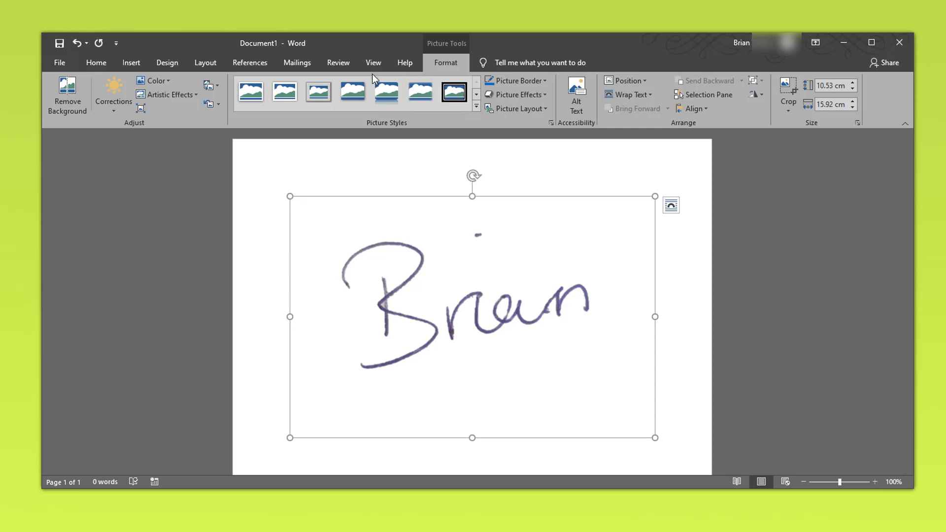
left_click(119, 108)
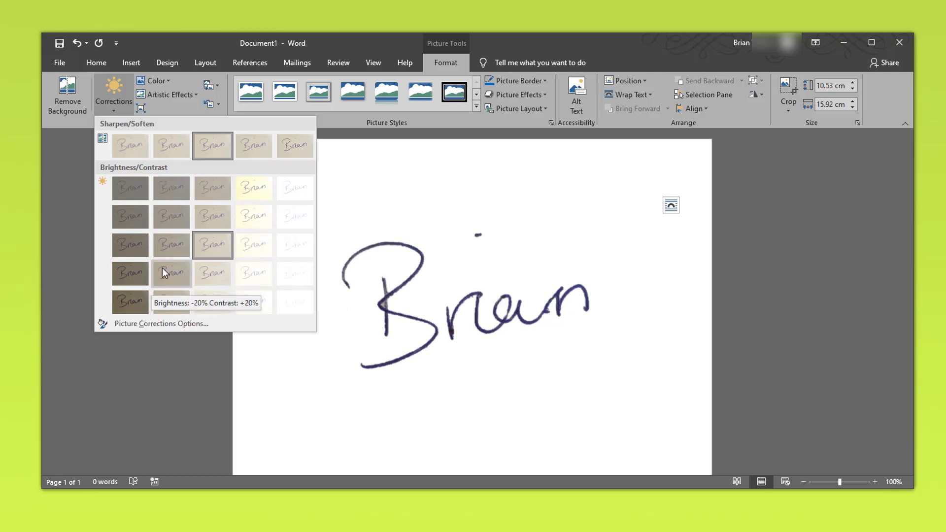
- Recolor the signature to Black and White: 75% and shrink it to about 4.55 × 6.88 cm
left_click(167, 80)
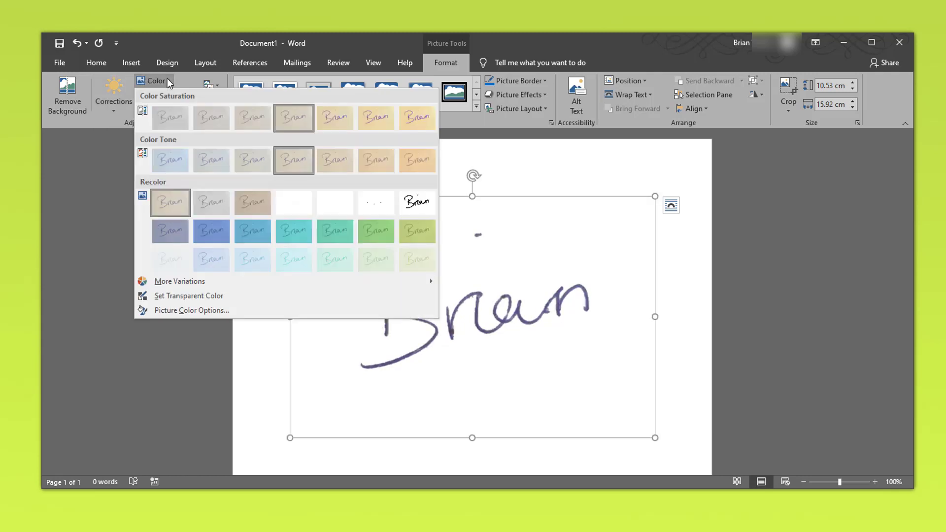
left_click(418, 203)
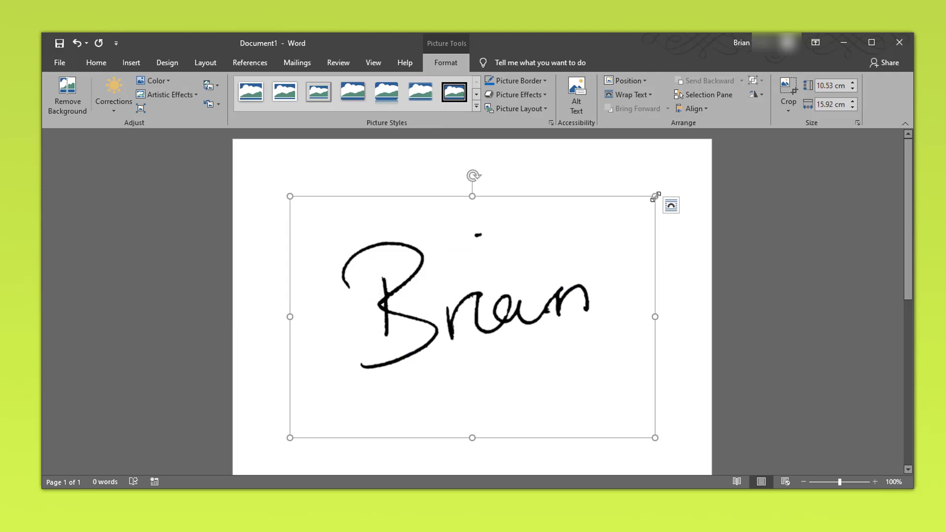
left_click_drag(655, 196, 625, 217)
left_click_drag(547, 273, 448, 312)
left_click(552, 323)
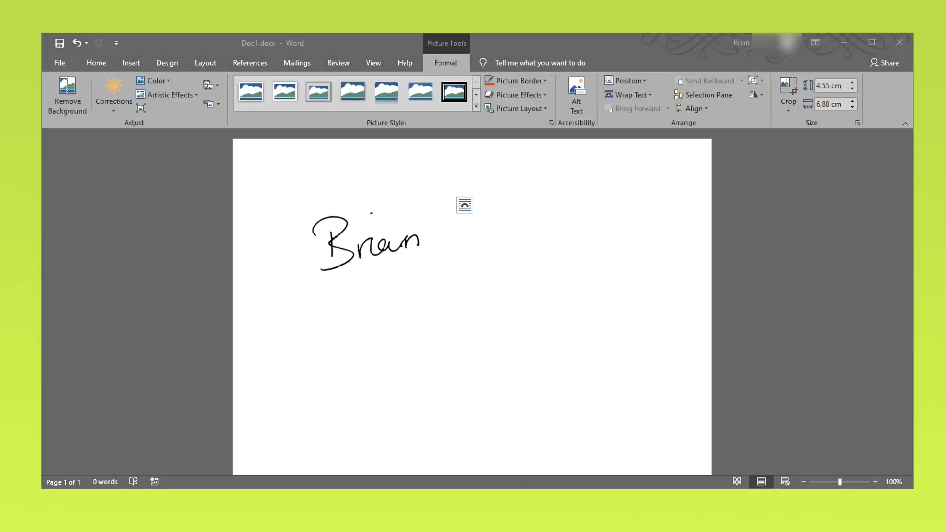
- Export the signature picture as a PNG named 'sig' into the Desktop sig folder
left_click(363, 250)
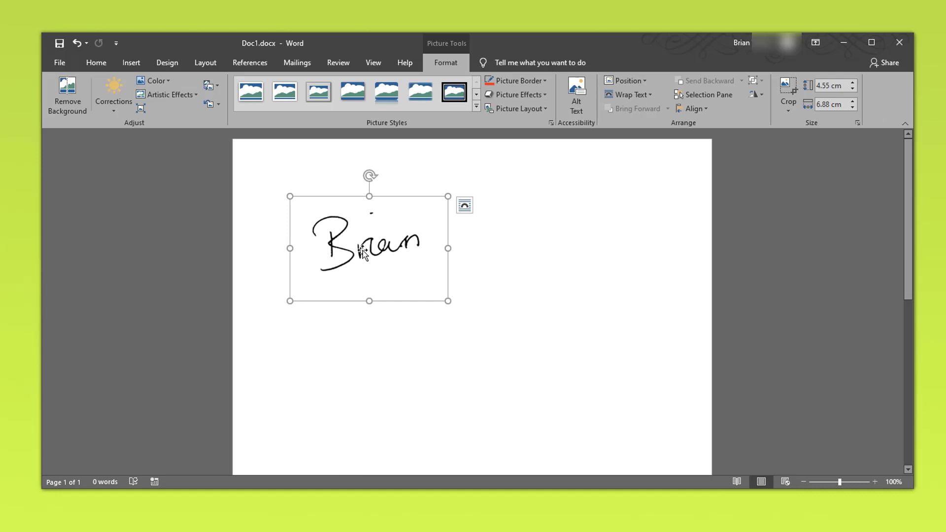
right_click(363, 250)
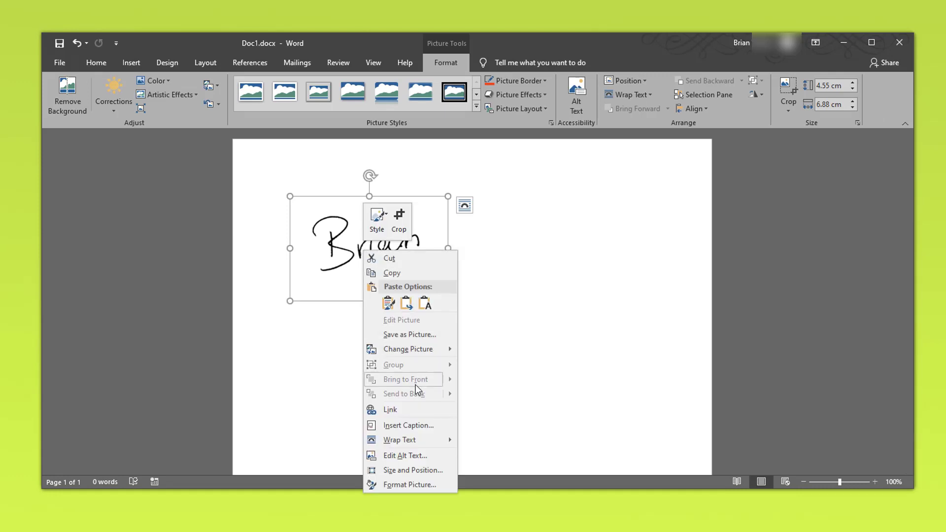
left_click(412, 336)
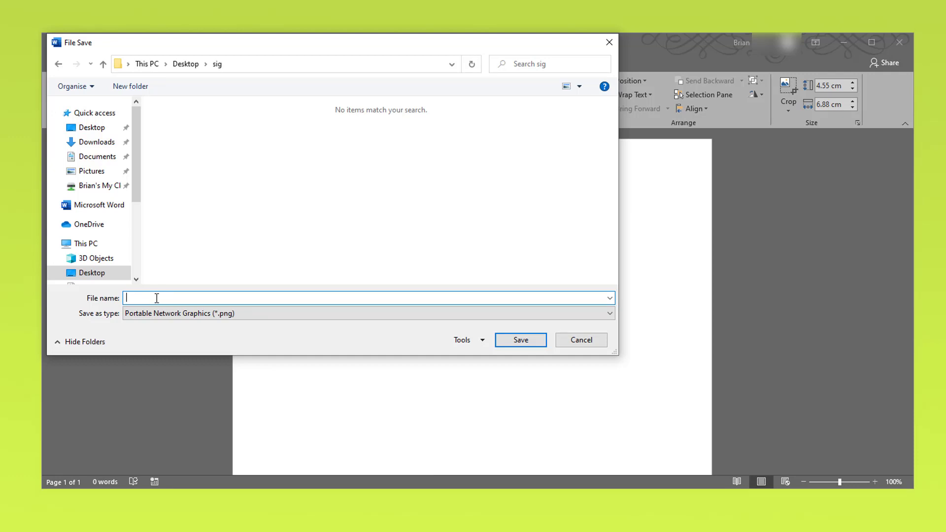
left_click_drag(309, 50, 452, 112)
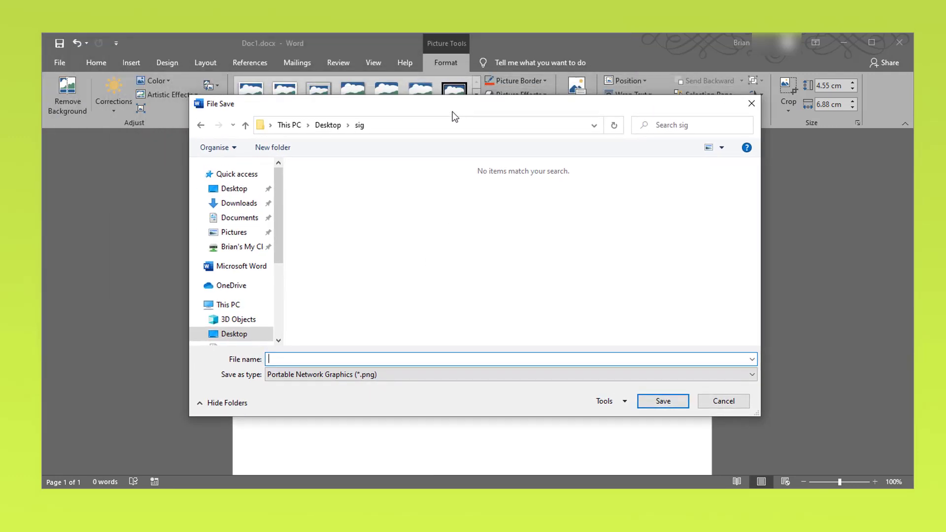
left_click(279, 359)
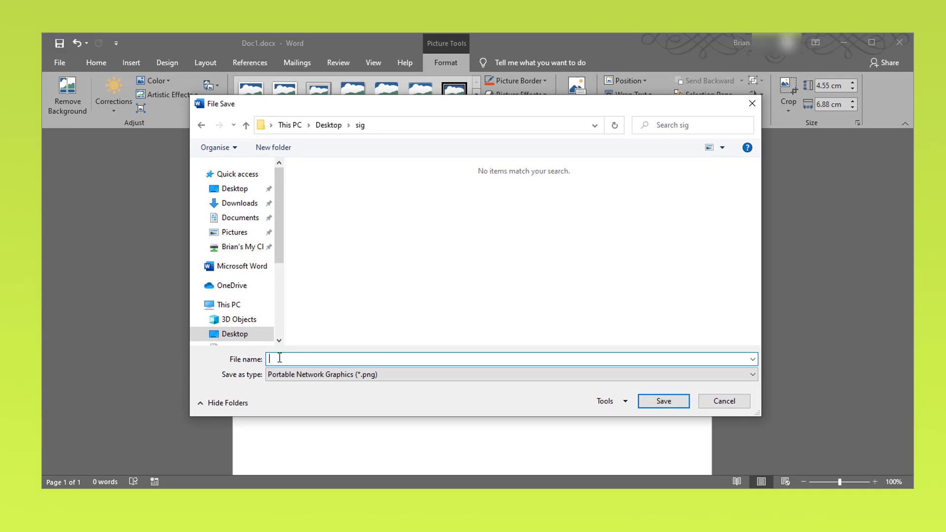
type("sig")
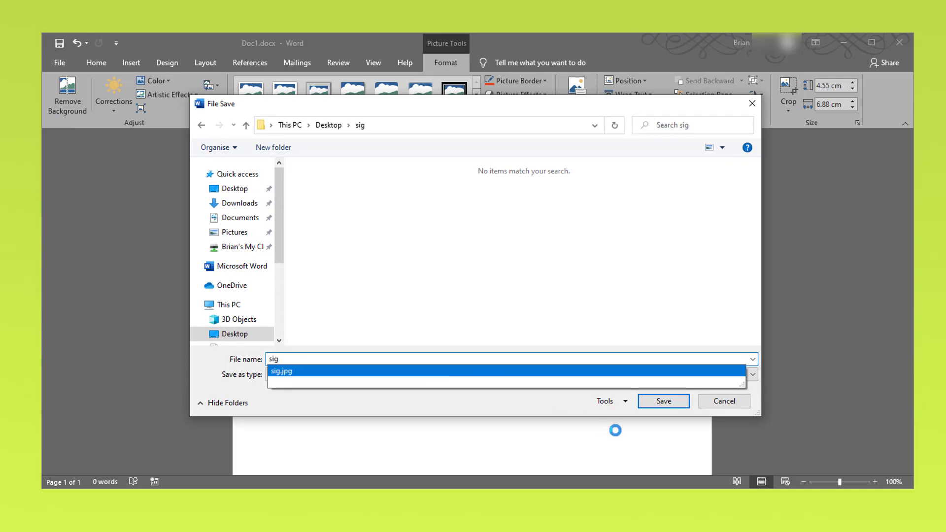
left_click(661, 403)
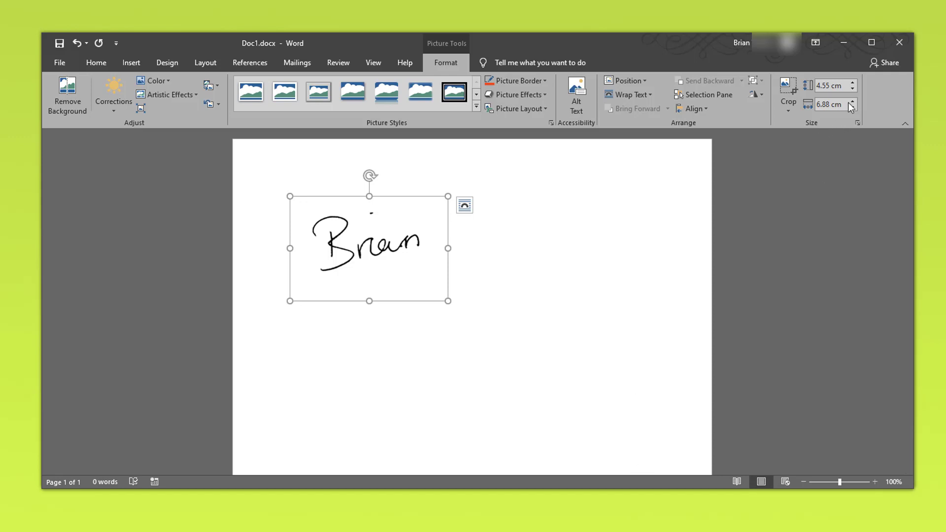
- Close Word and view sig.png from the sig folder to confirm the background is gone
left_click(897, 44)
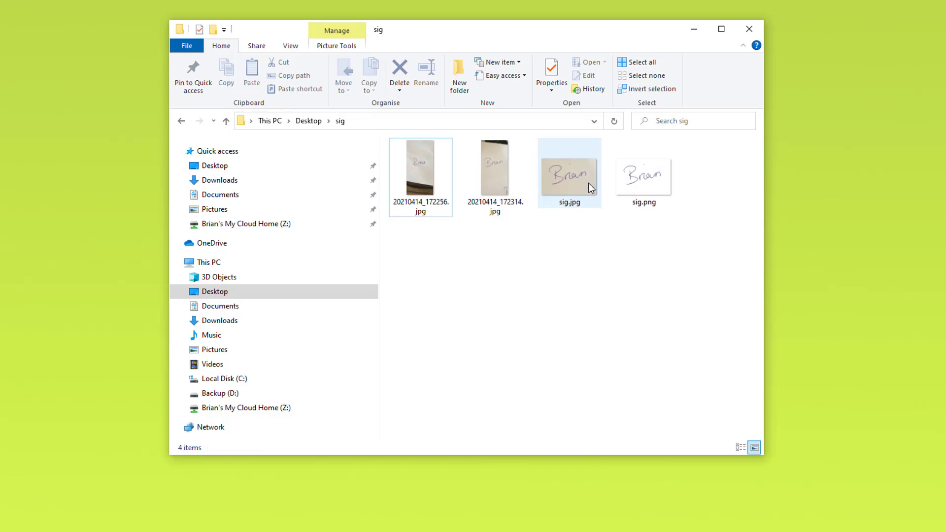
double_click(573, 182)
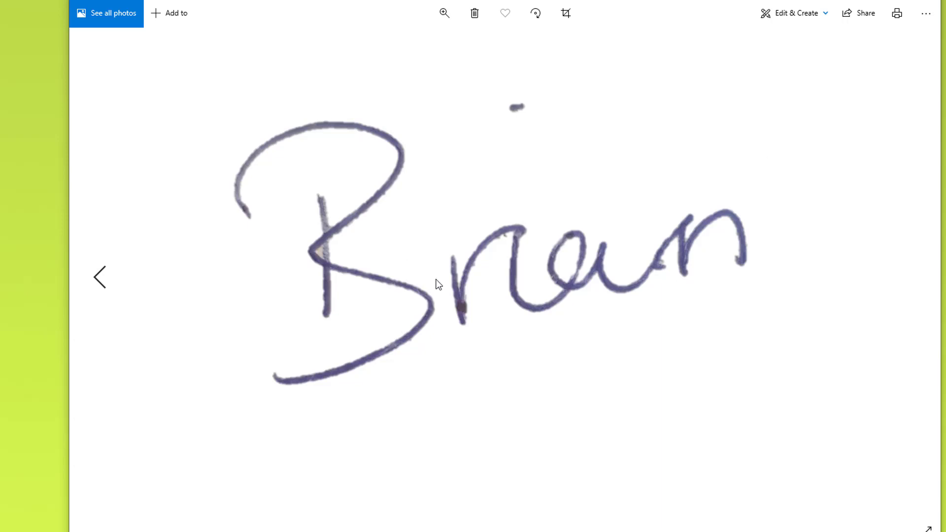
left_click(926, 1)
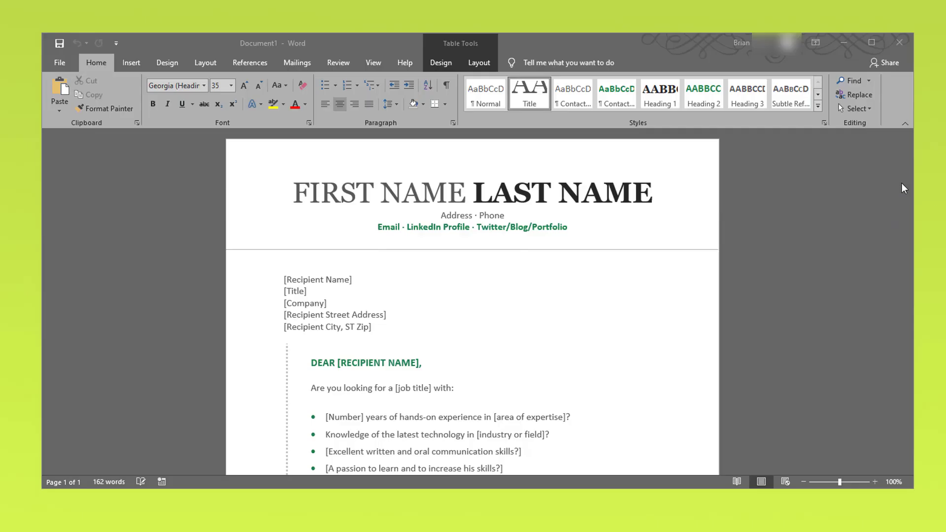
- Insert sig.png from this device above the [Your Name] line and shrink it to about 1.8 × 2.73 cm
scroll(913, 187, "down", 2)
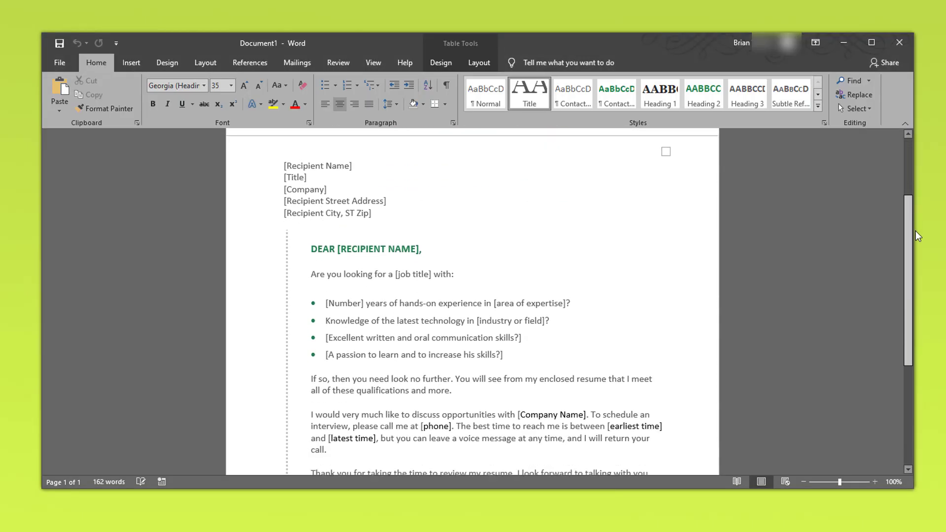
left_click_drag(915, 231, 921, 314)
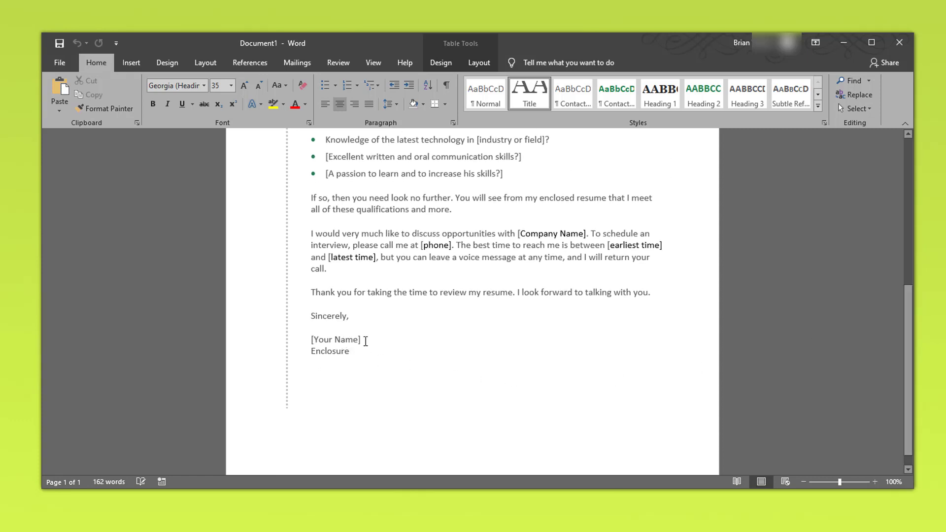
left_click(337, 328)
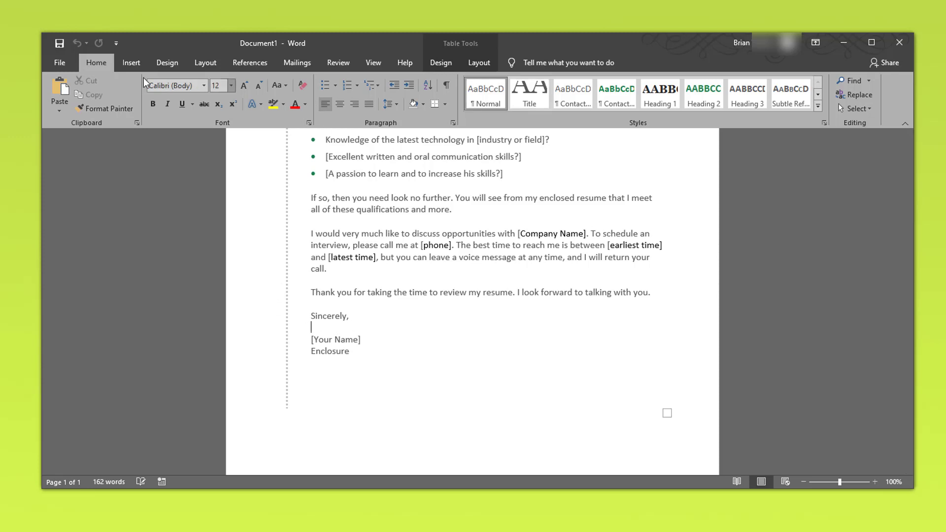
left_click(124, 63)
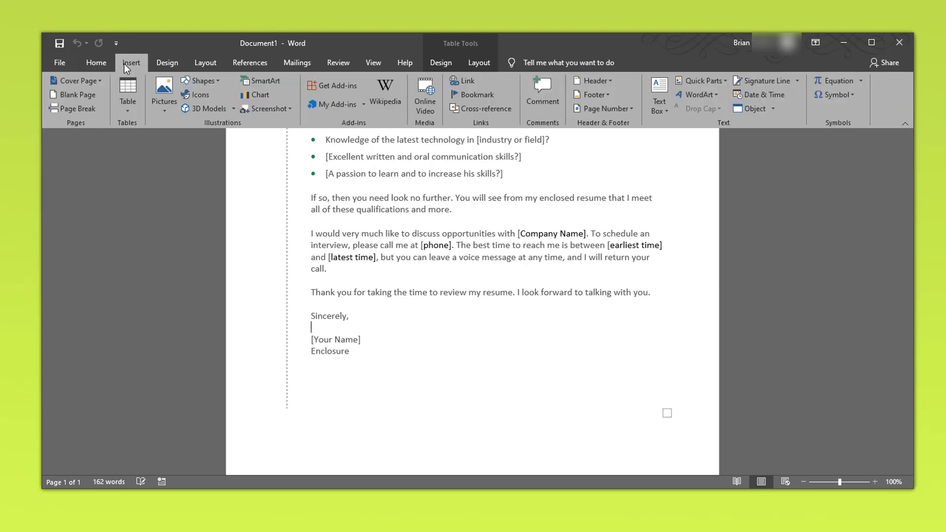
left_click(166, 104)
left_click(178, 140)
left_click(778, 484)
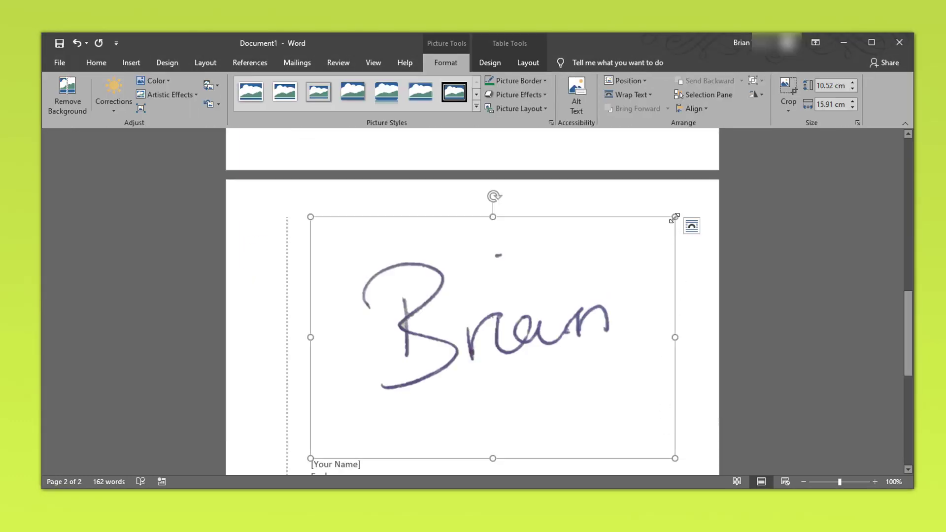
mouse_move(675, 217)
left_mouse_down()
mouse_move(593, 268)
mouse_move(386, 322)
mouse_move(195, 332)
mouse_move(562, 383)
mouse_move(450, 256)
mouse_move(373, 243)
left_mouse_up()
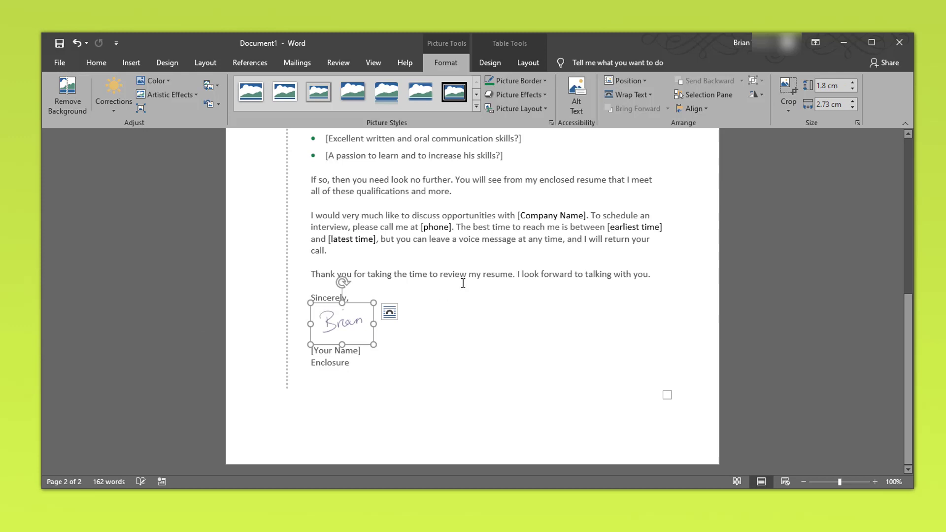
left_click(429, 351)
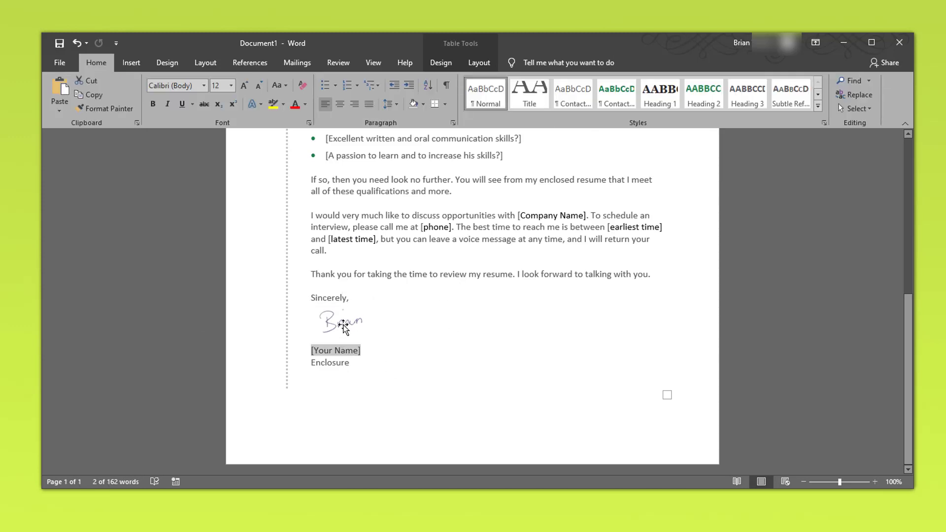
- Nudge and shrink the signature slightly, then check its fit under 'Sincerely,'
left_click_drag(342, 324, 339, 325)
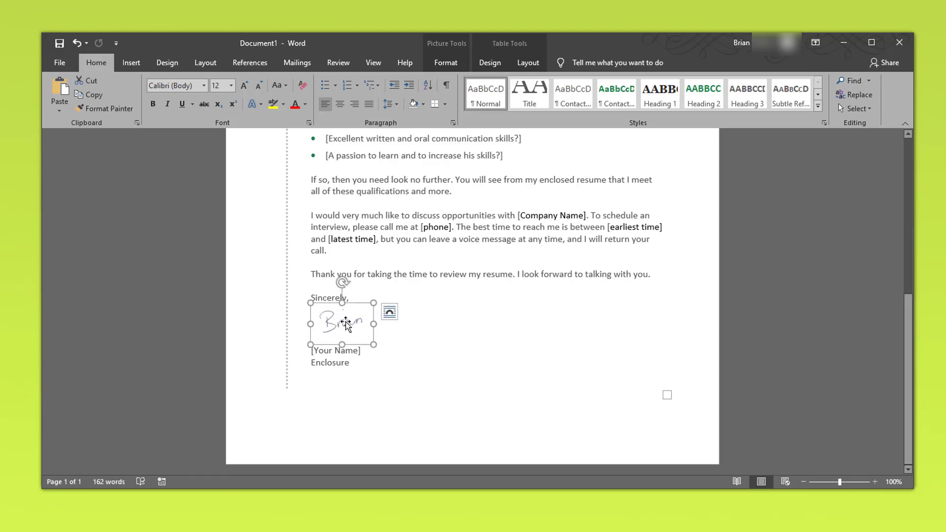
left_click_drag(313, 324, 310, 324)
left_click_drag(374, 346, 364, 337)
left_click(444, 387)
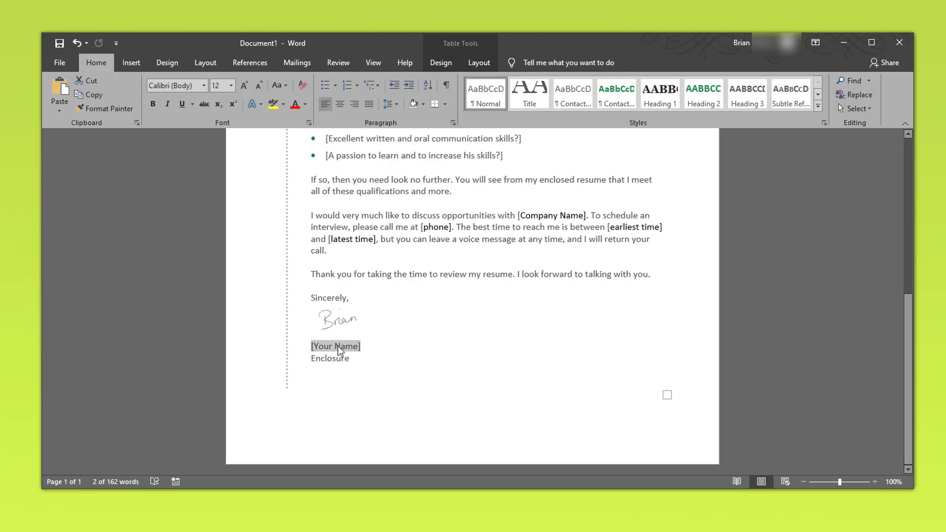
left_click(338, 318)
left_click(418, 371)
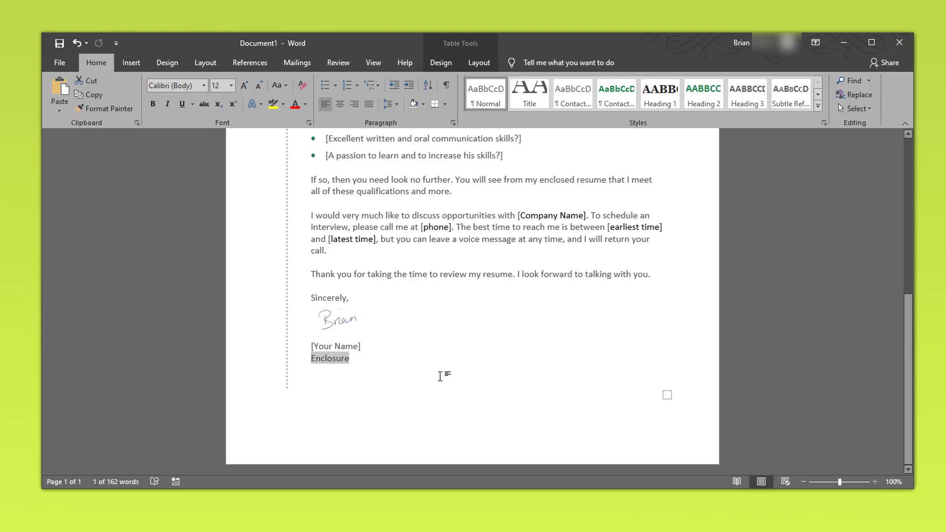
scroll(434, 377, "up", 2)
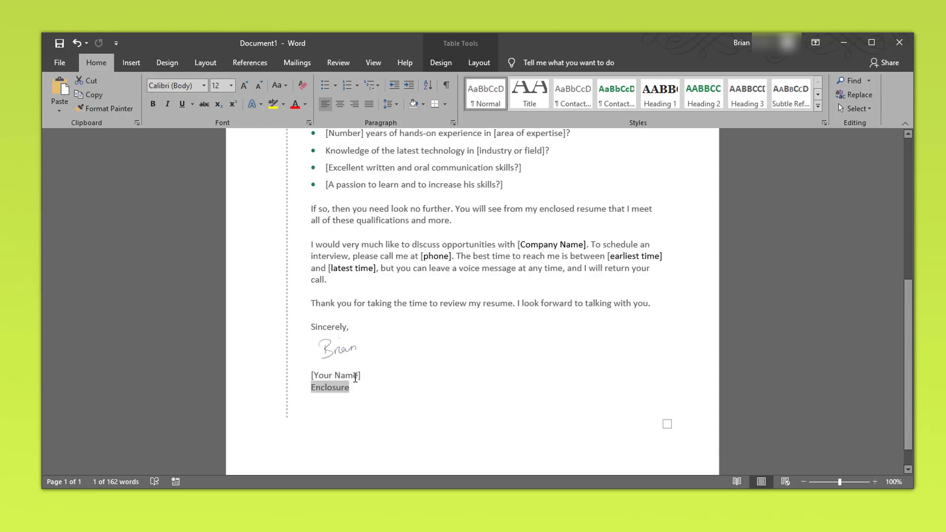
scroll(355, 378, "down", 2)
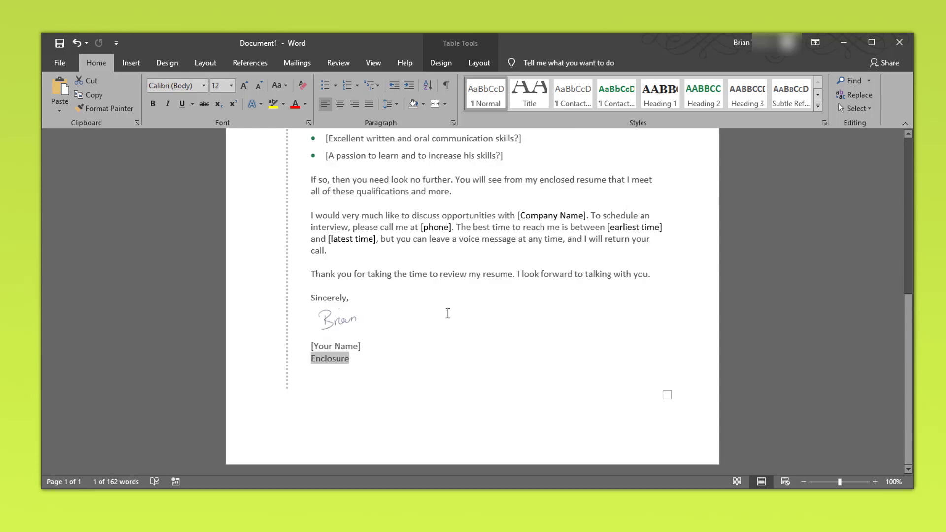